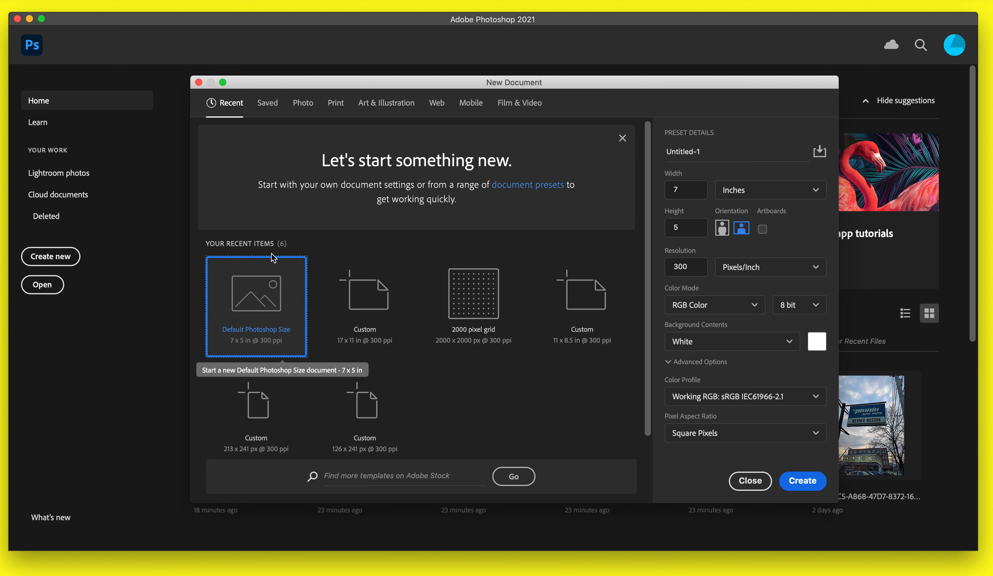
Create a new document at the default Photoshop size of 7 x 5 inches, 300 ppi.
{"action": "left_click", "coordinate": [300, 105]}
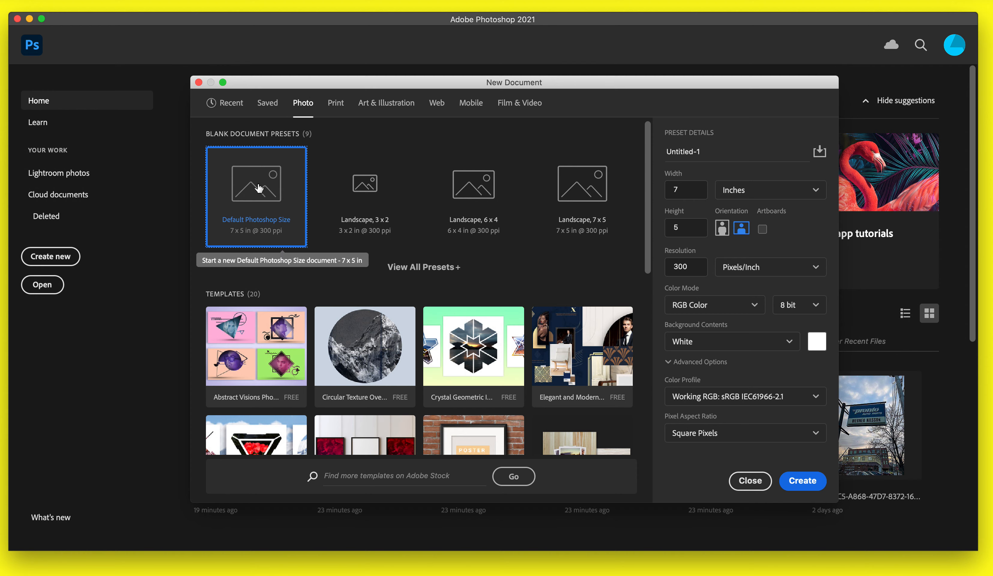
{"action": "left_click", "coordinate": [797, 484]}
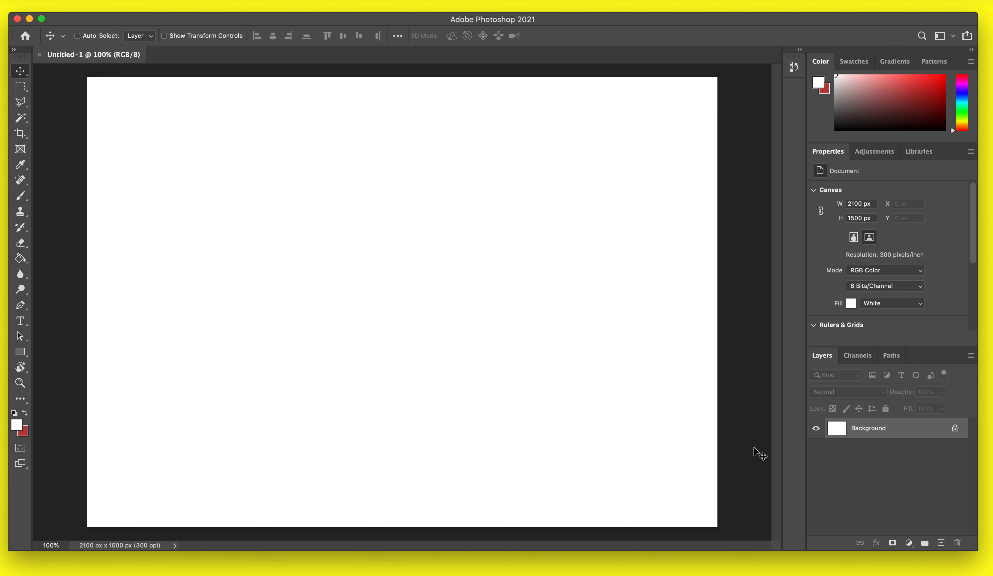
Add a text layer with the letter a in Snell Roundhand 180 pt on the canvas's left side.
{"action": "left_click", "coordinate": [21, 322]}
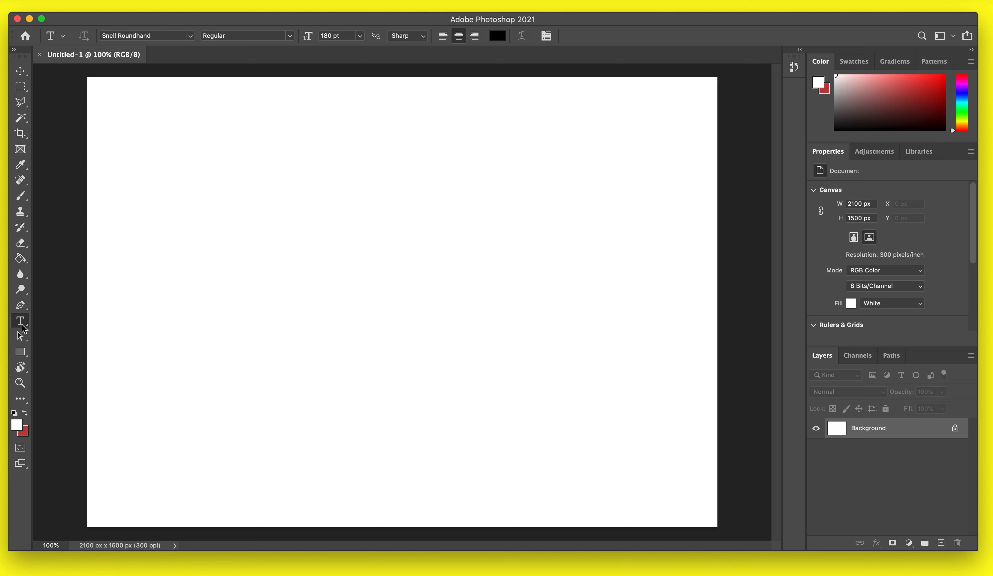
{"action": "left_click", "coordinate": [249, 277]}
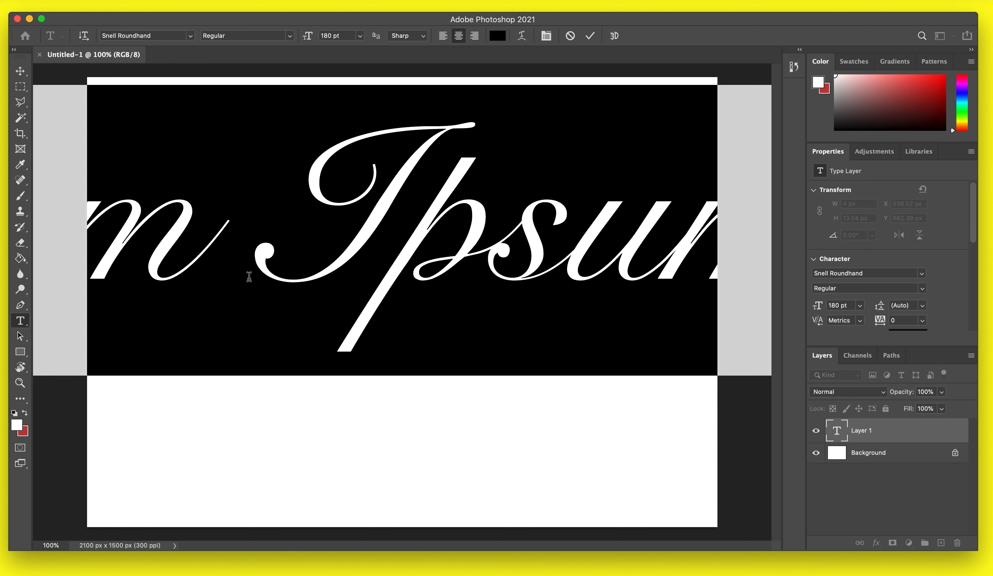
{"action": "type", "text": "a"}
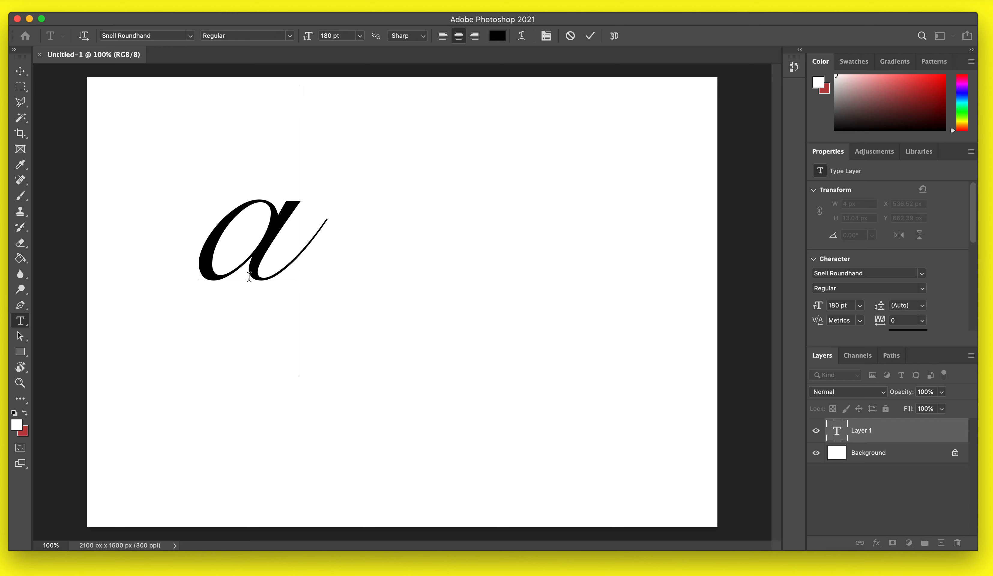
{"action": "left_click", "coordinate": [21, 88]}
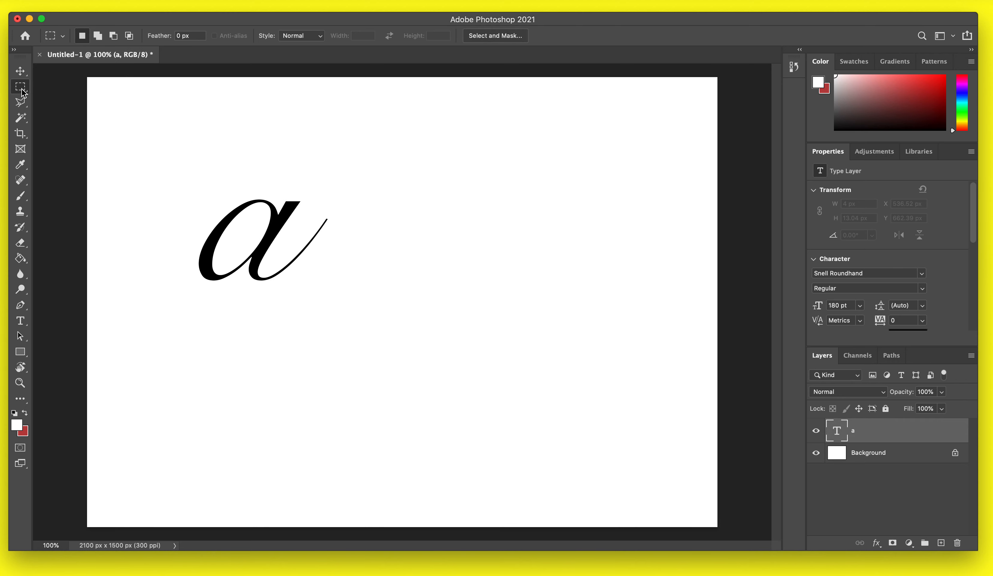
Add a second text layer with the letter b to the right of the a.
{"action": "key", "text": "v"}
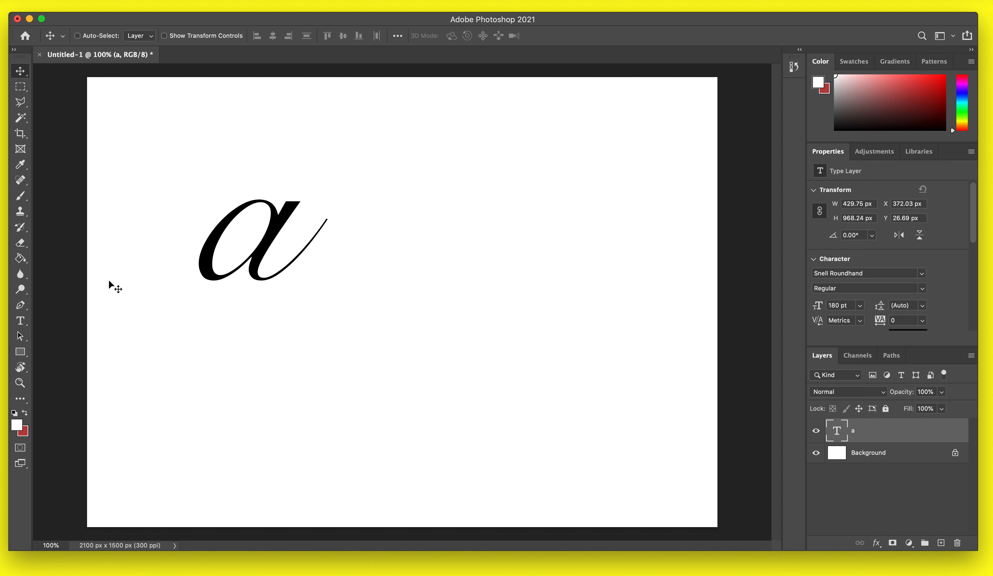
{"action": "key", "text": "t"}
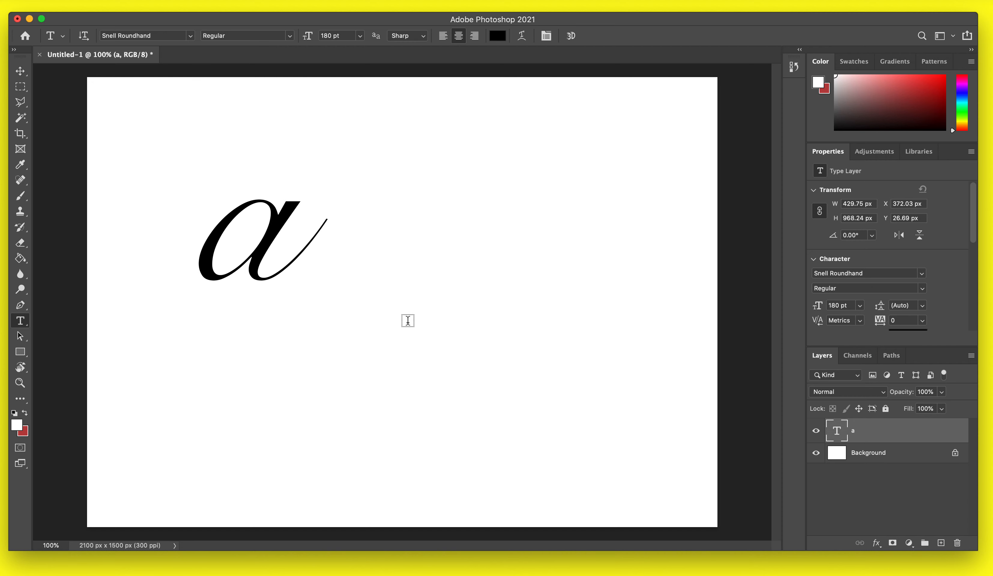
{"action": "left_click", "coordinate": [406, 319]}
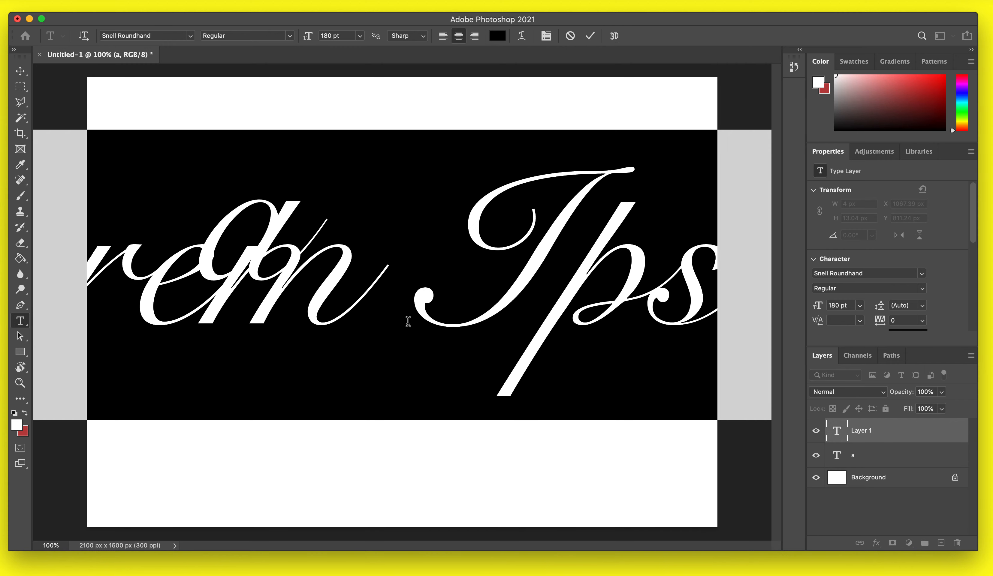
{"action": "type", "text": "g"}
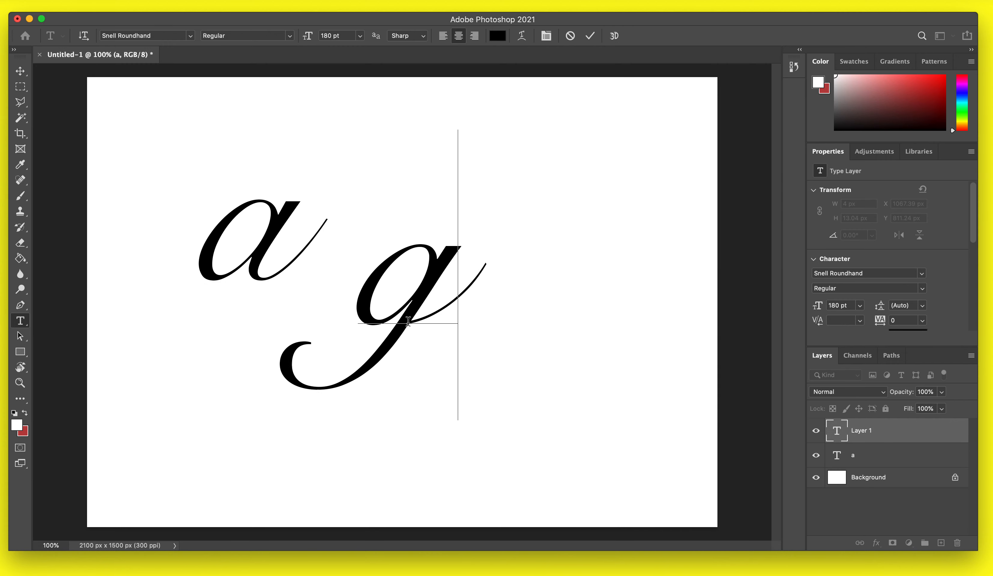
{"action": "key", "text": "BackSpace"}
{"action": "type", "text": "b"}
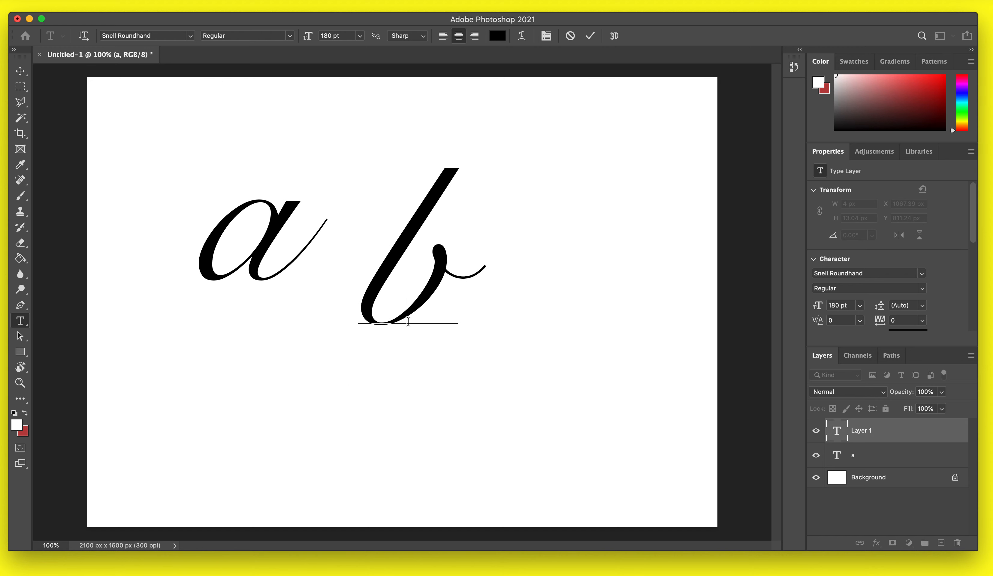
{"action": "left_click", "coordinate": [20, 86]}
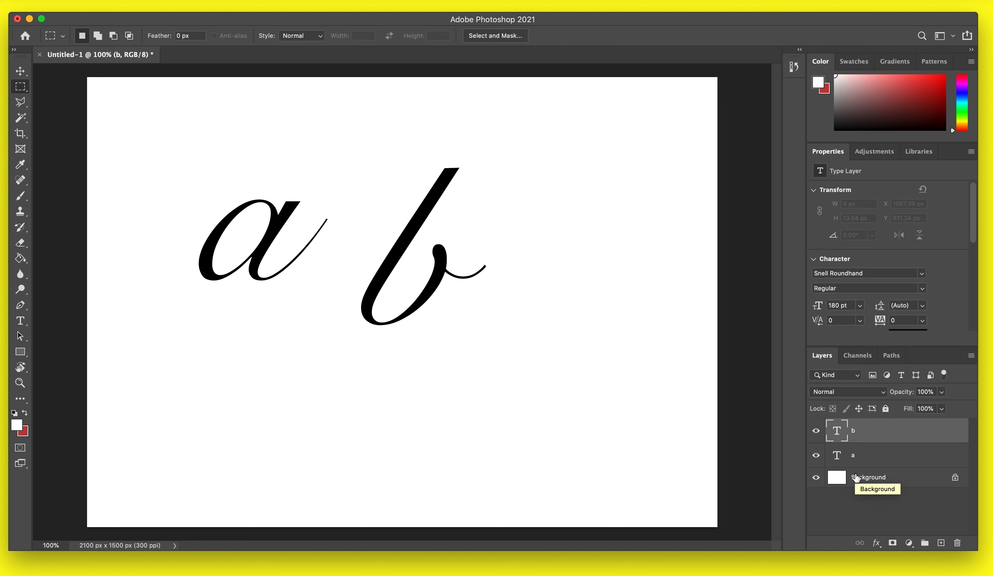
Turn Auto-Select on and off while selecting the a and b layers by picking the letters on the canvas.
{"action": "left_click", "coordinate": [27, 69]}
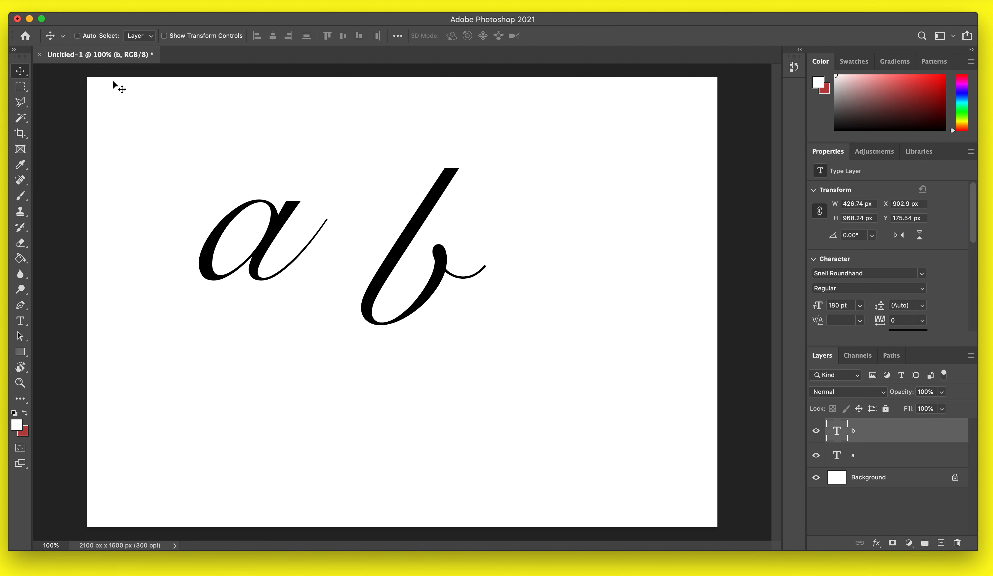
{"action": "left_click", "coordinate": [81, 35]}
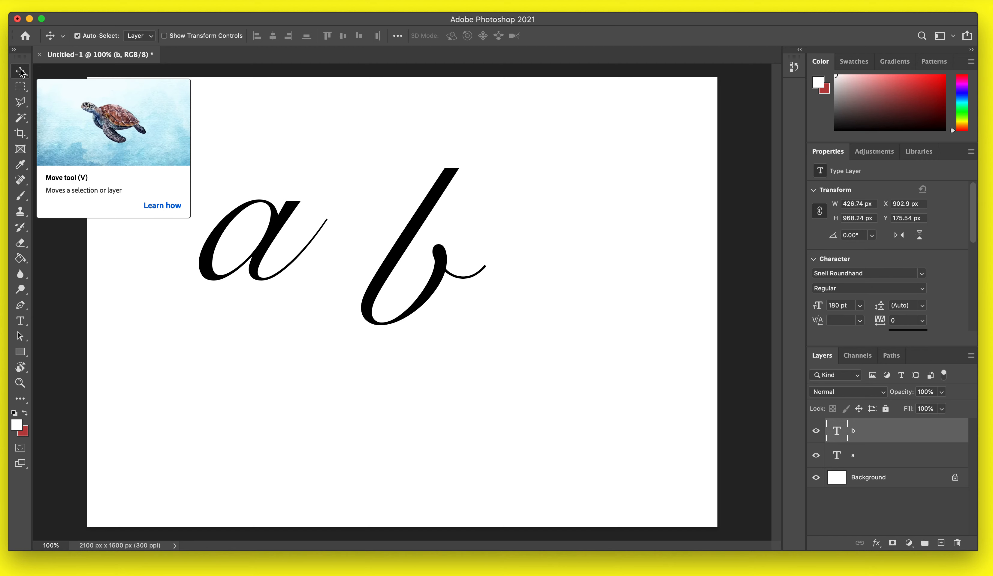
{"action": "left_click", "coordinate": [297, 204]}
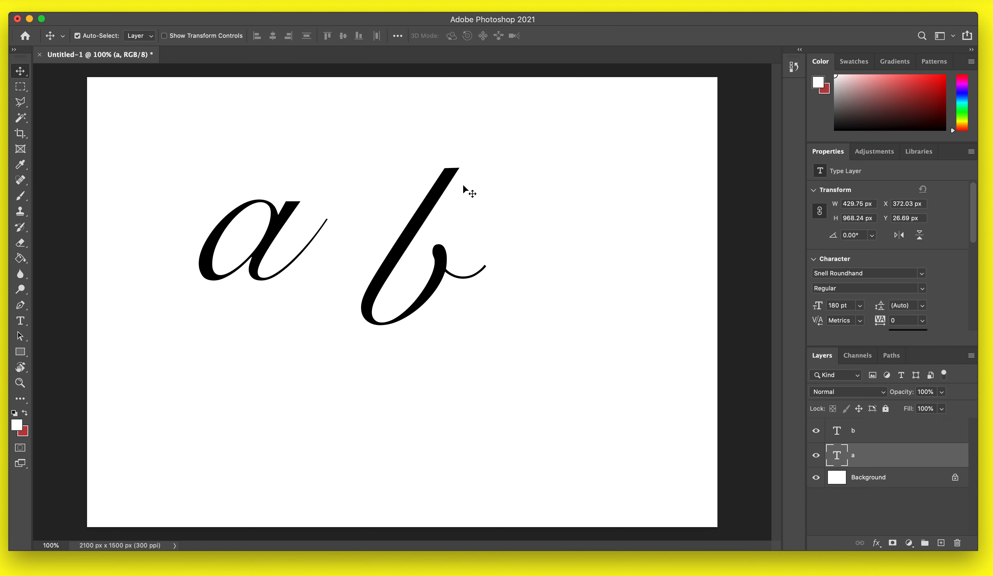
{"action": "left_click", "coordinate": [440, 178]}
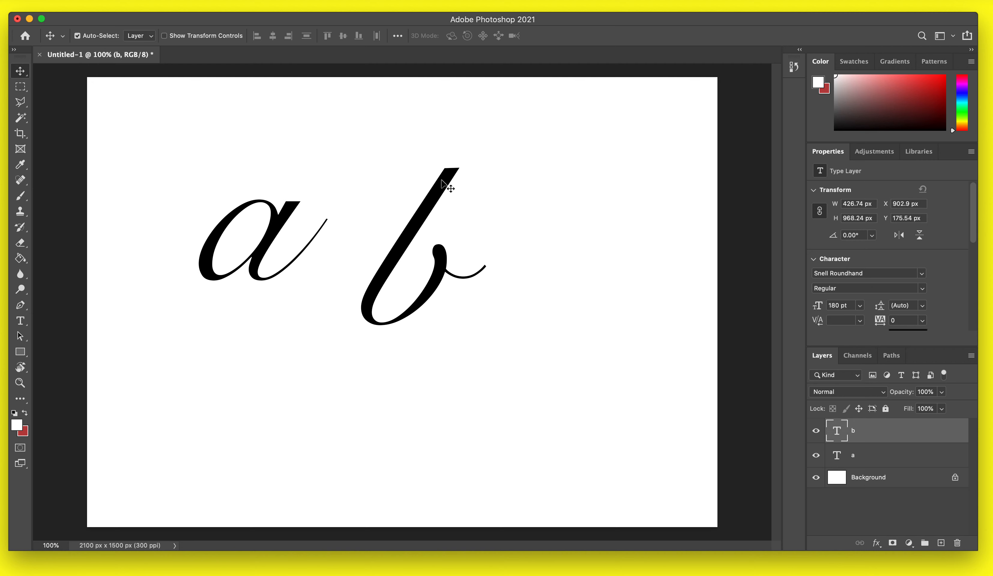
{"action": "left_click", "coordinate": [226, 232]}
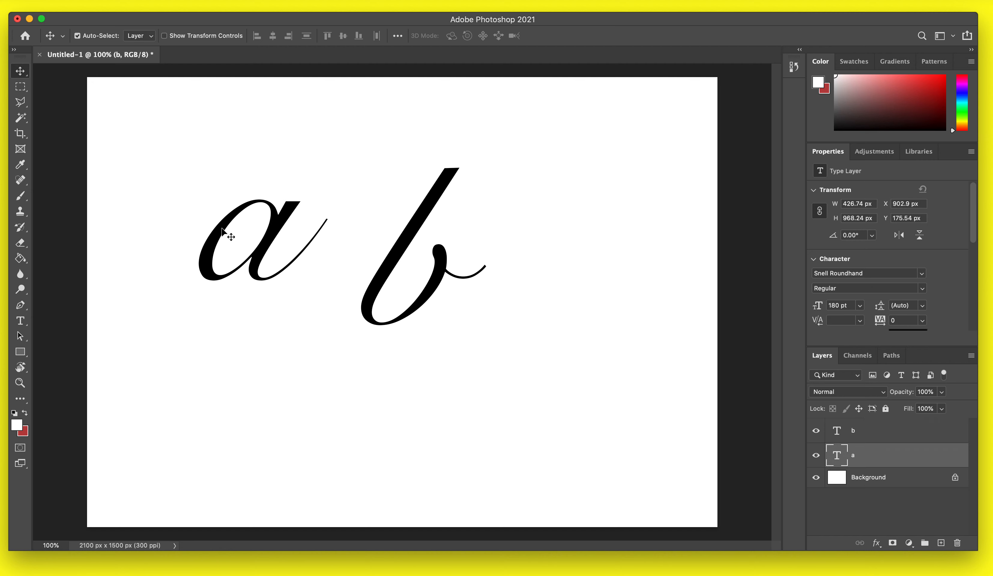
{"action": "left_click", "coordinate": [439, 201]}
{"action": "left_click", "coordinate": [289, 254]}
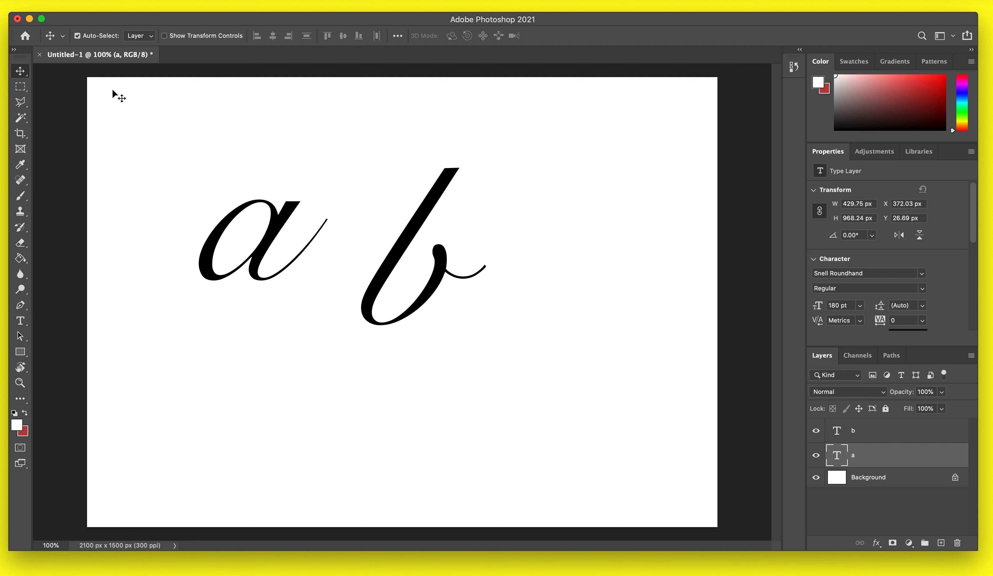
{"action": "left_click", "coordinate": [78, 36]}
{"action": "left_click", "coordinate": [433, 208], "text": "super"}
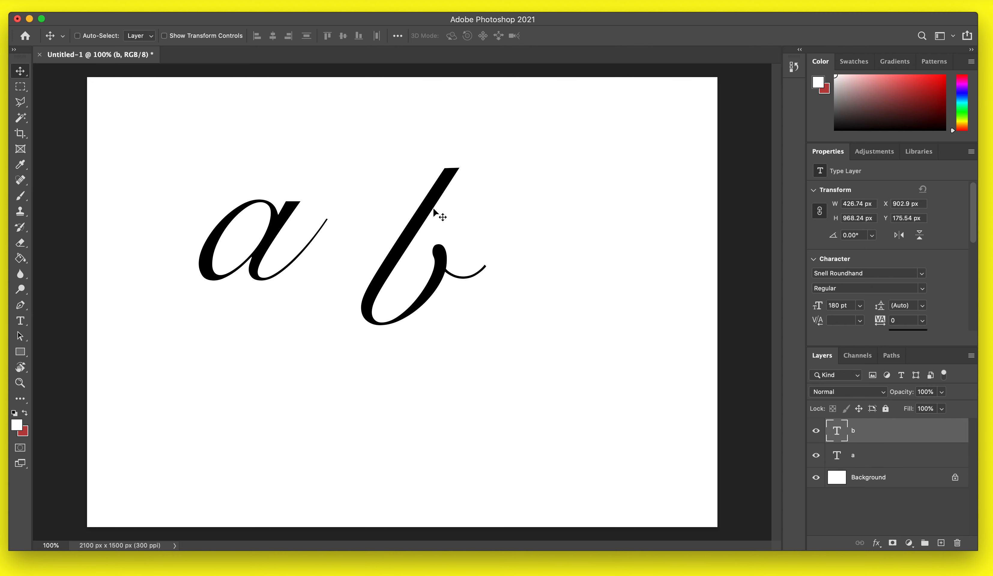
Switch between the a and b layers on the canvas with temporary auto-select, then deselect all layers and dismiss the alert.
{"action": "key", "text": "super"}
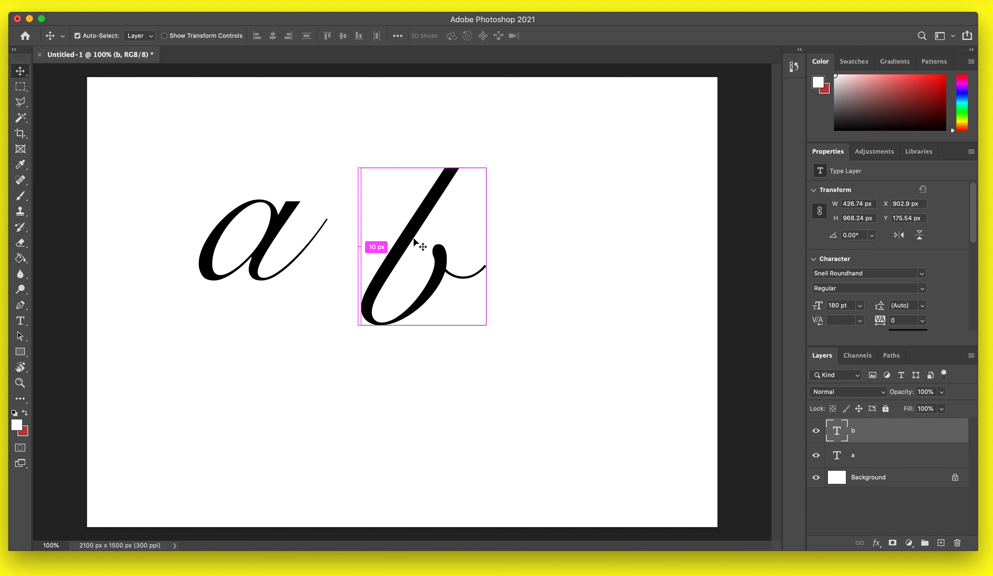
{"action": "mouse_move", "coordinate": [210, 241]}
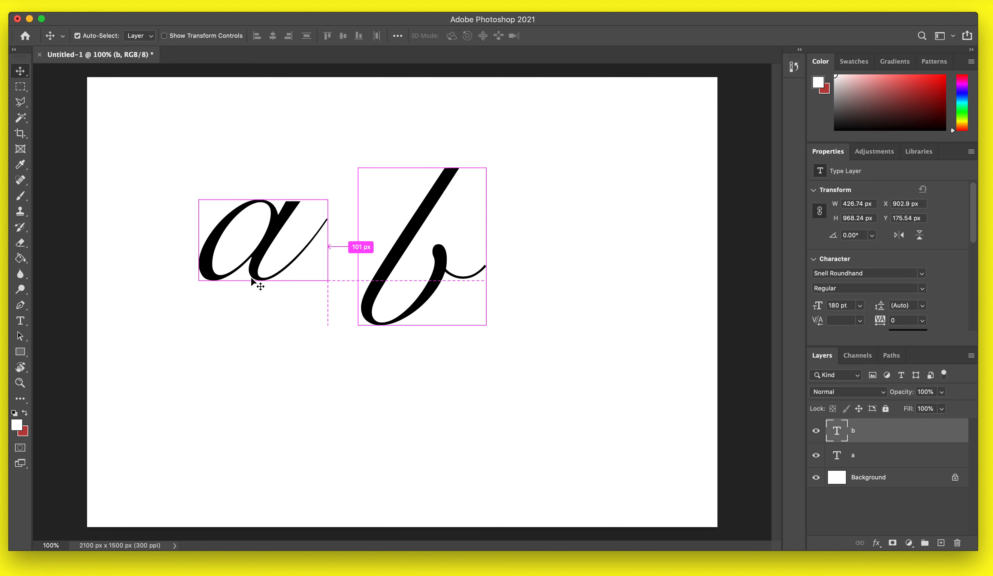
{"action": "left_click", "coordinate": [242, 279], "text": "super"}
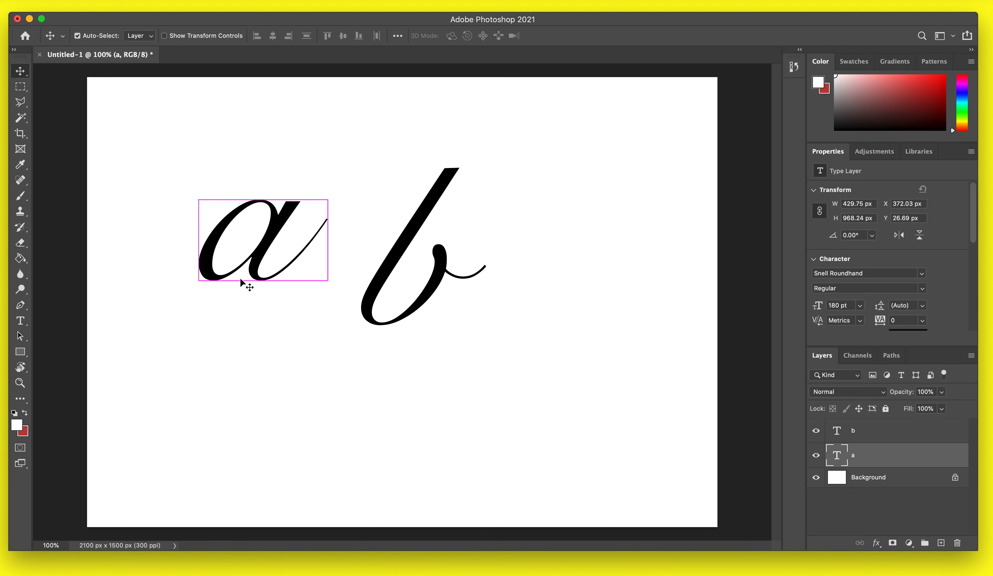
{"action": "left_click", "coordinate": [428, 205], "text": "super"}
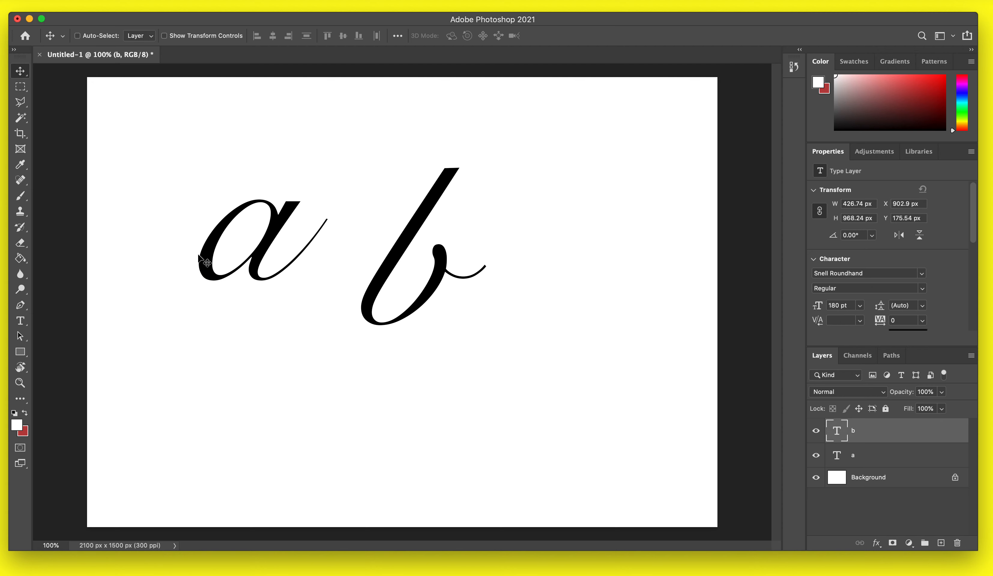
{"action": "left_click", "coordinate": [212, 263], "text": "super"}
{"action": "left_click", "coordinate": [446, 183], "text": "super"}
{"action": "left_click", "coordinate": [263, 356], "text": "super"}
{"action": "left_click", "coordinate": [440, 180], "text": "super"}
{"action": "left_click", "coordinate": [283, 149], "text": "super"}
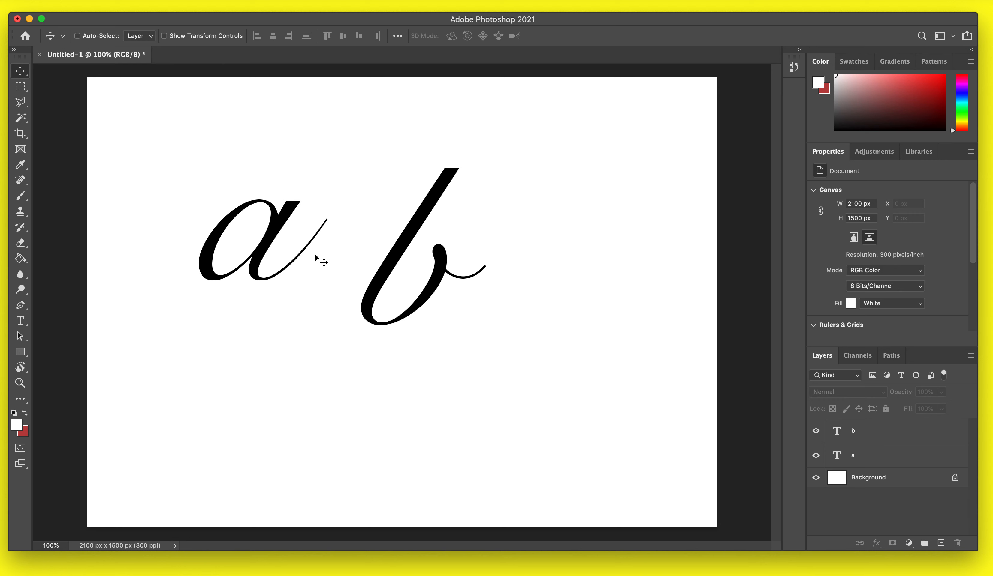
{"action": "left_click", "coordinate": [442, 194]}
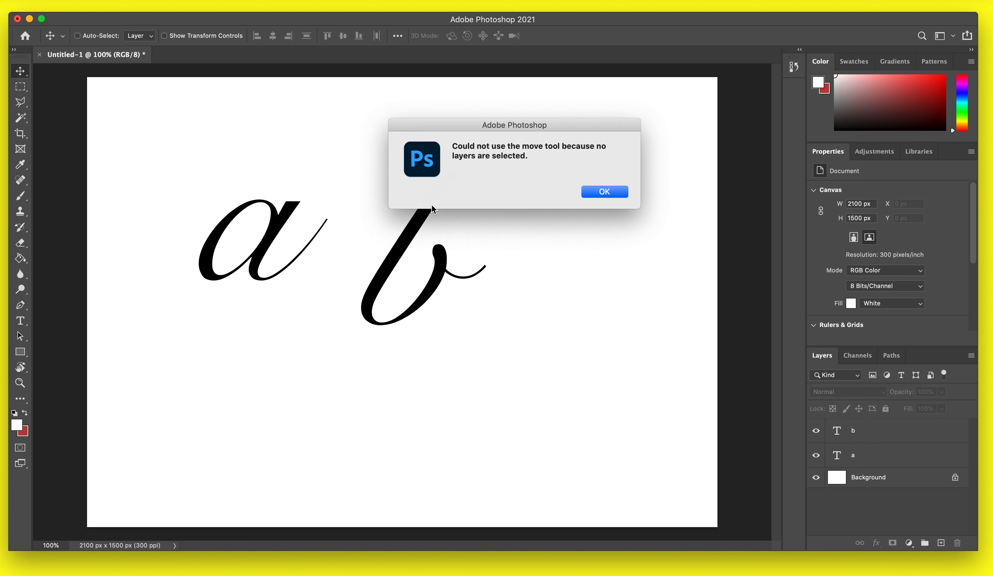
{"action": "left_click", "coordinate": [602, 193]}
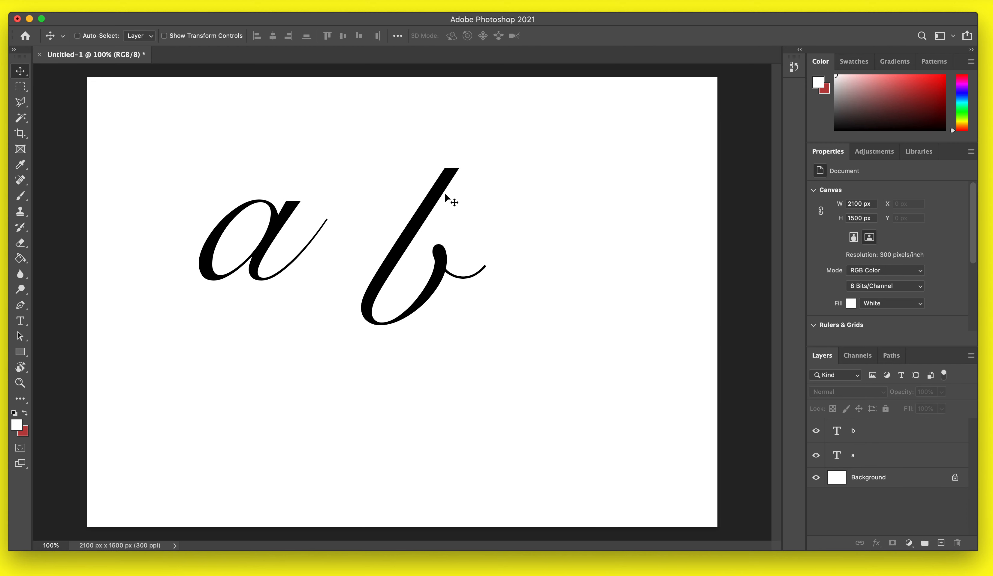
Move the b toward the lower right of the canvas and shift the a slightly upward.
{"action": "left_click_drag", "start_coordinate": [444, 198], "coordinate": [583, 390]}
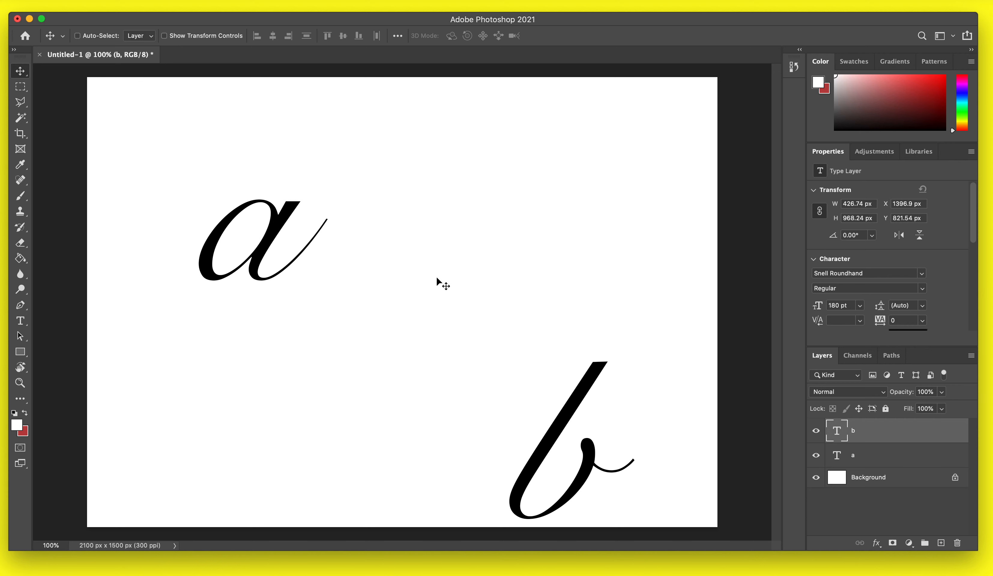
{"action": "left_click", "coordinate": [276, 239], "text": "super"}
{"action": "left_click_drag", "start_coordinate": [274, 235], "coordinate": [274, 188]}
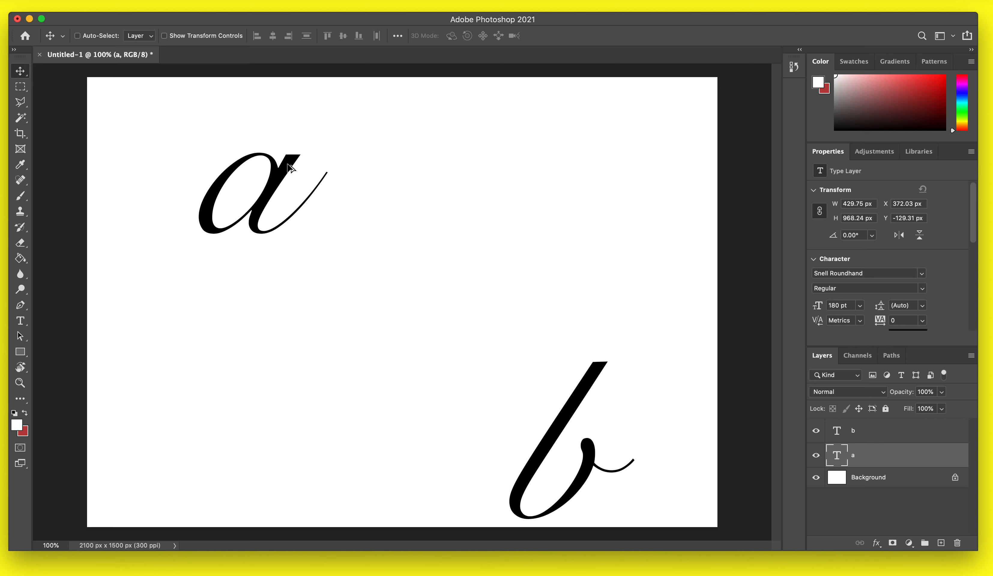
Duplicate the a twice, placing each copy to the right of the previous one.
{"action": "left_click_drag", "start_coordinate": [292, 165], "coordinate": [399, 166]}
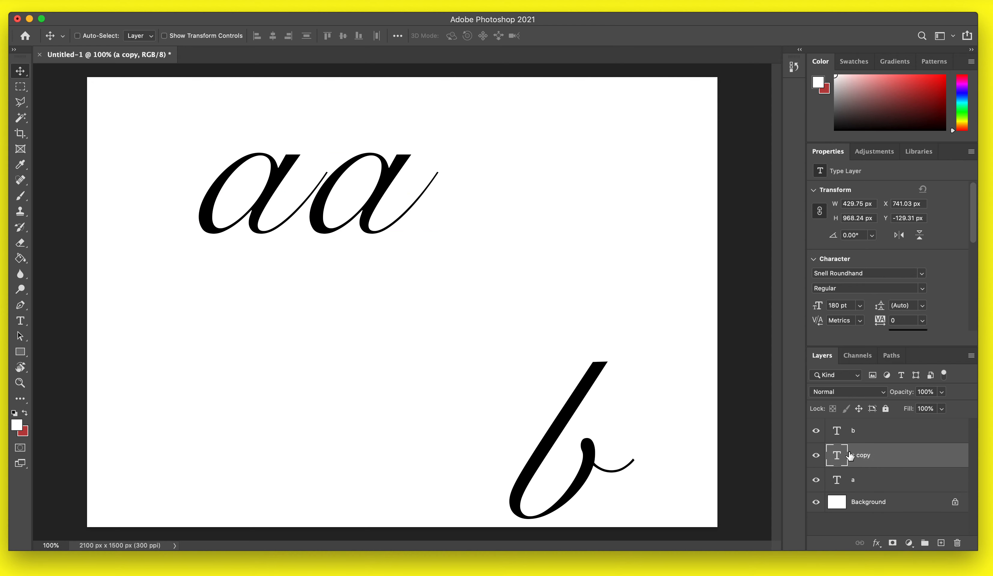
{"action": "left_click_drag", "start_coordinate": [379, 203], "coordinate": [500, 200]}
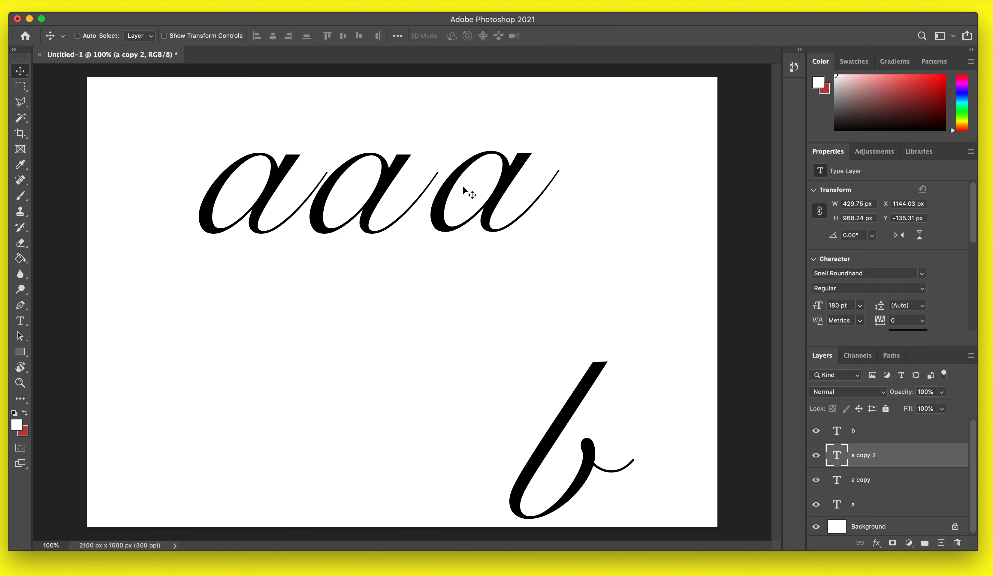
Change the middle a's font to Bely Display and commit the edit.
{"action": "double_click", "coordinate": [353, 180]}
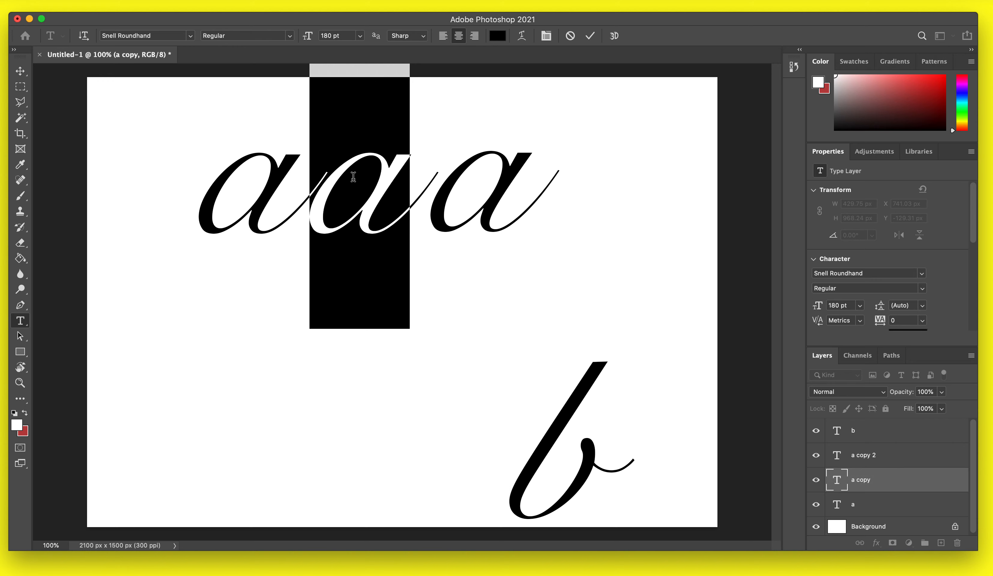
{"action": "left_click", "coordinate": [190, 35]}
{"action": "scroll", "coordinate": [178, 95], "scroll_direction": "up", "scroll_amount": 15}
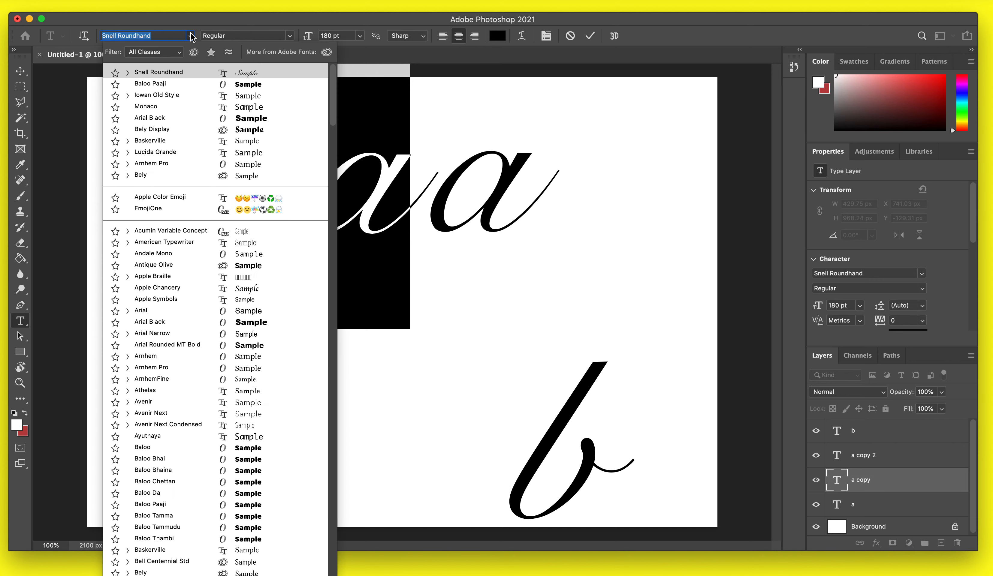
{"action": "left_click", "coordinate": [161, 136]}
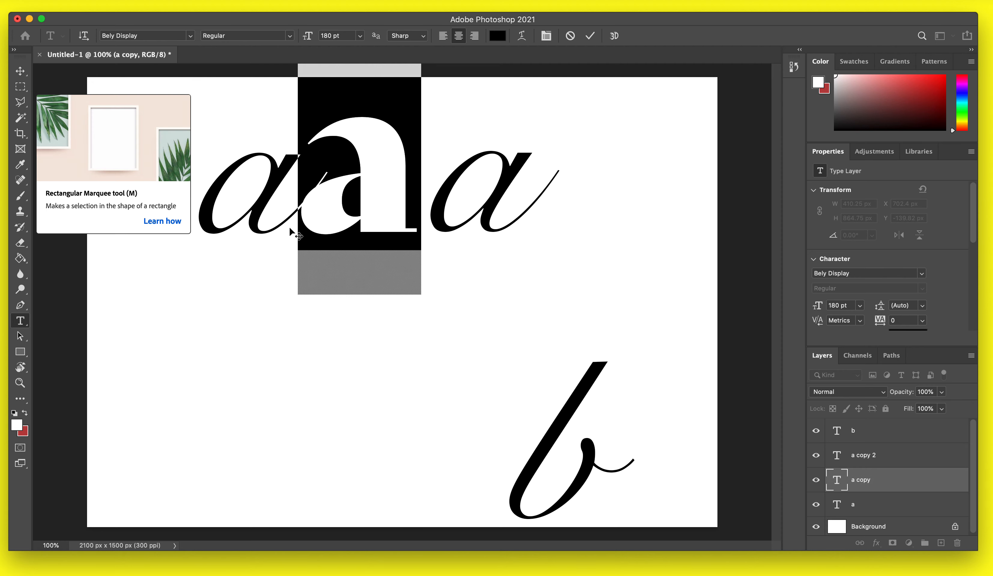
{"action": "left_click", "coordinate": [21, 91]}
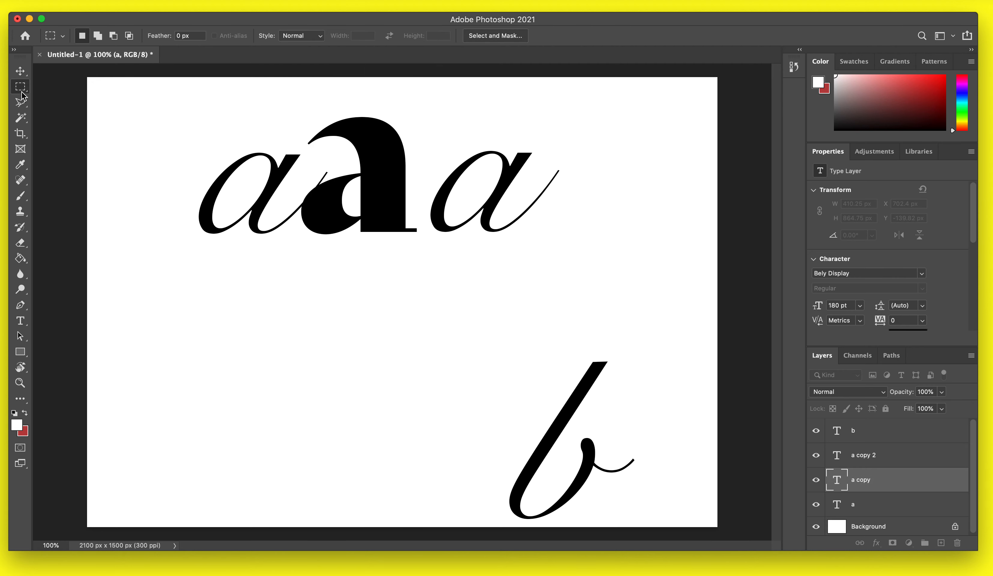
{"action": "key", "text": "v"}
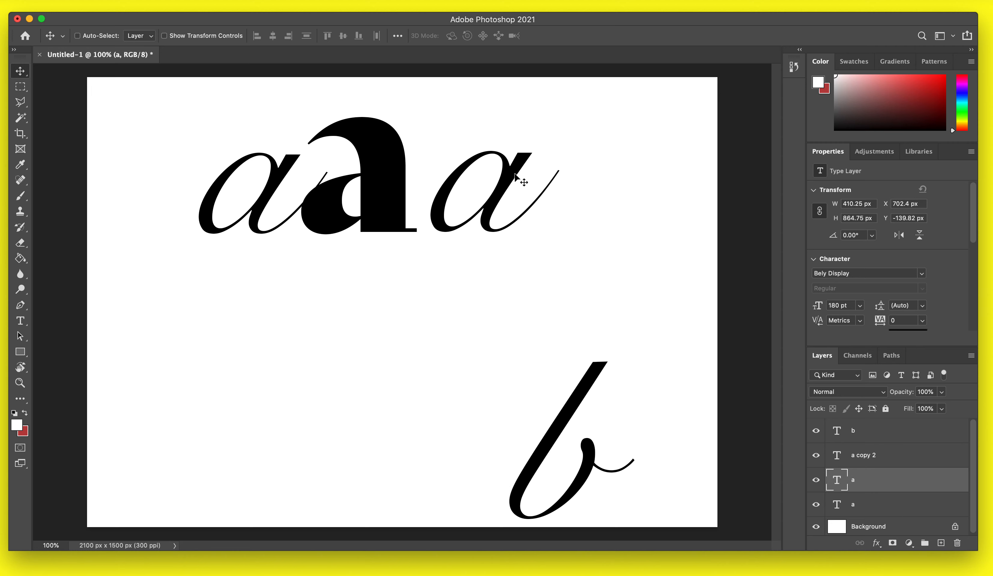
Change the rightmost a's font to Apple Chancery and commit the edit.
{"action": "double_click", "coordinate": [515, 174]}
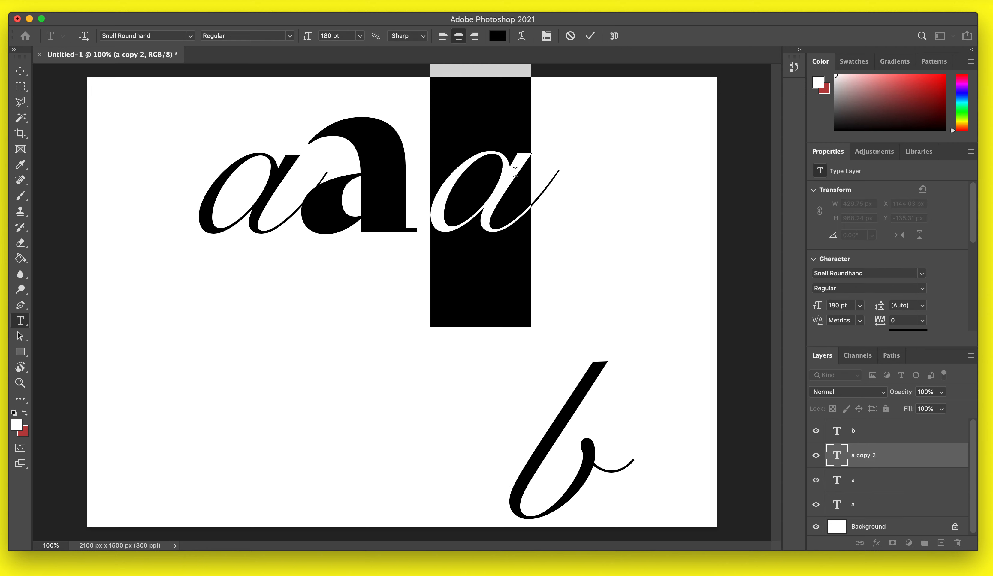
{"action": "left_click", "coordinate": [191, 35]}
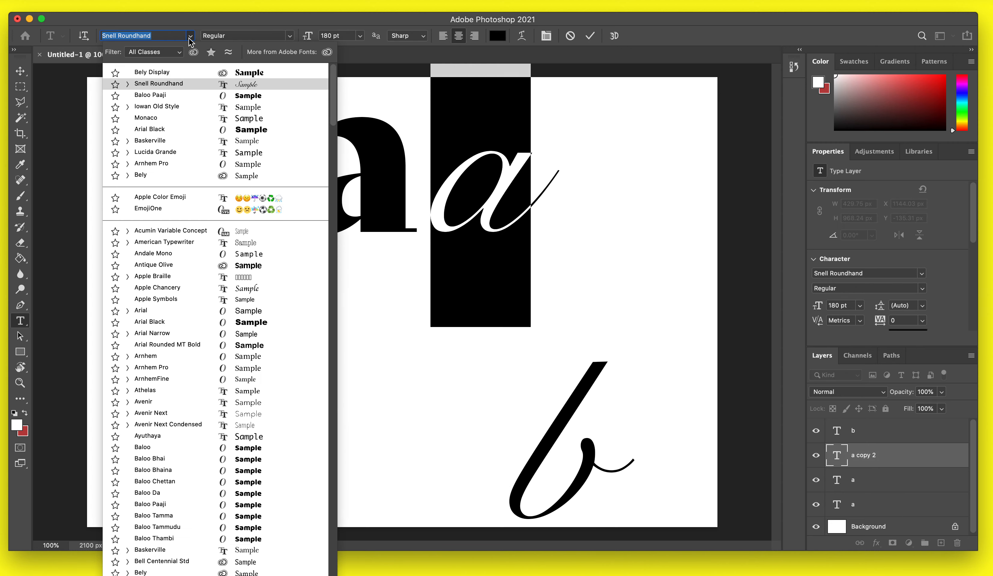
{"action": "left_click", "coordinate": [137, 286]}
{"action": "left_click", "coordinate": [20, 87]}
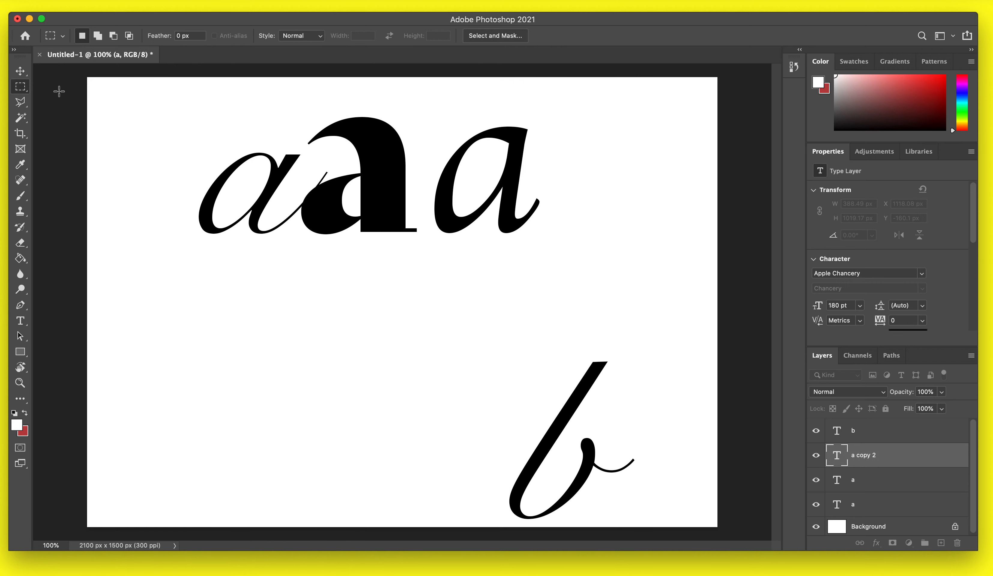
Move the leftmost a slightly further to the left.
{"action": "key", "text": "c"}
{"action": "key", "text": "v"}
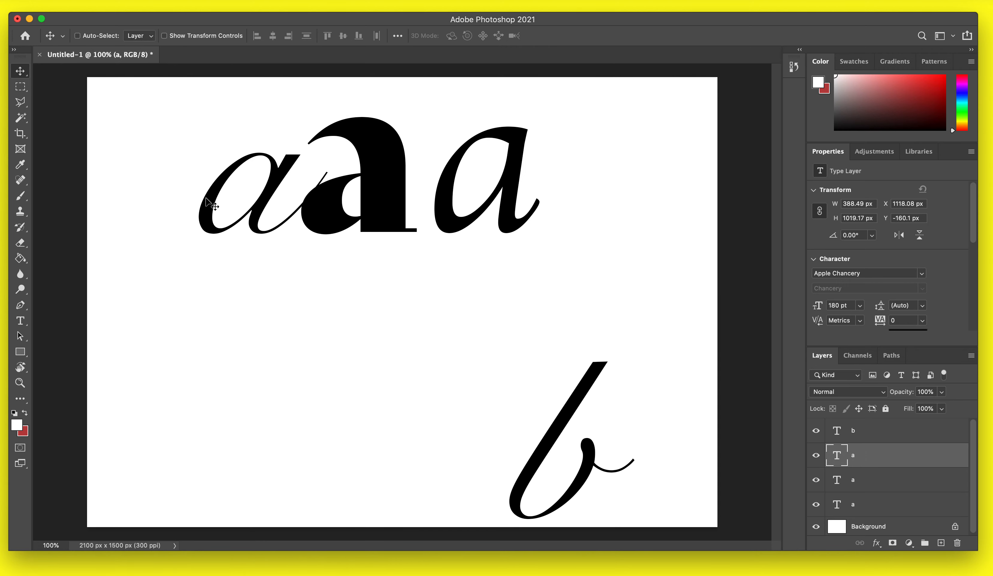
{"action": "double_click", "coordinate": [207, 198]}
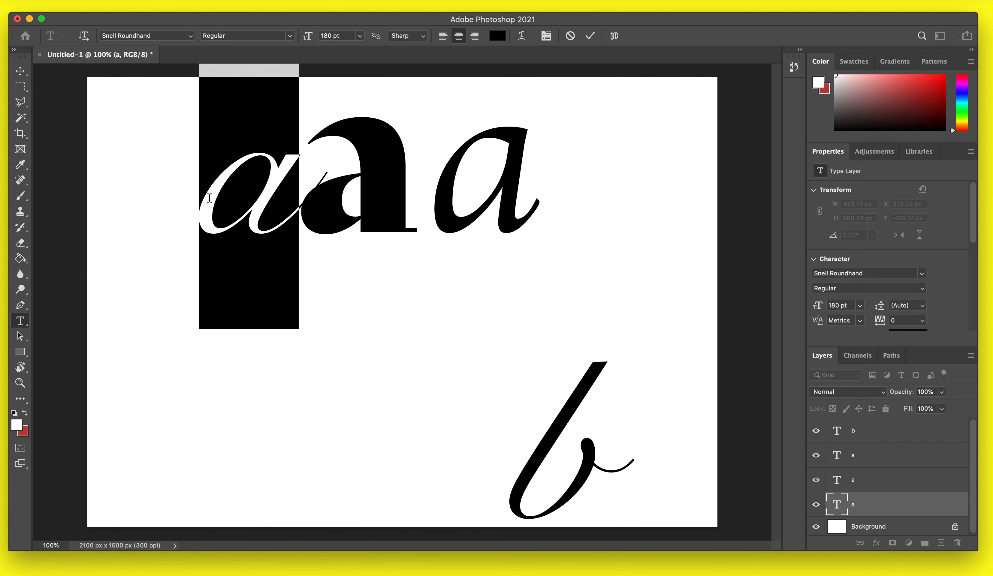
{"action": "left_click", "coordinate": [21, 70]}
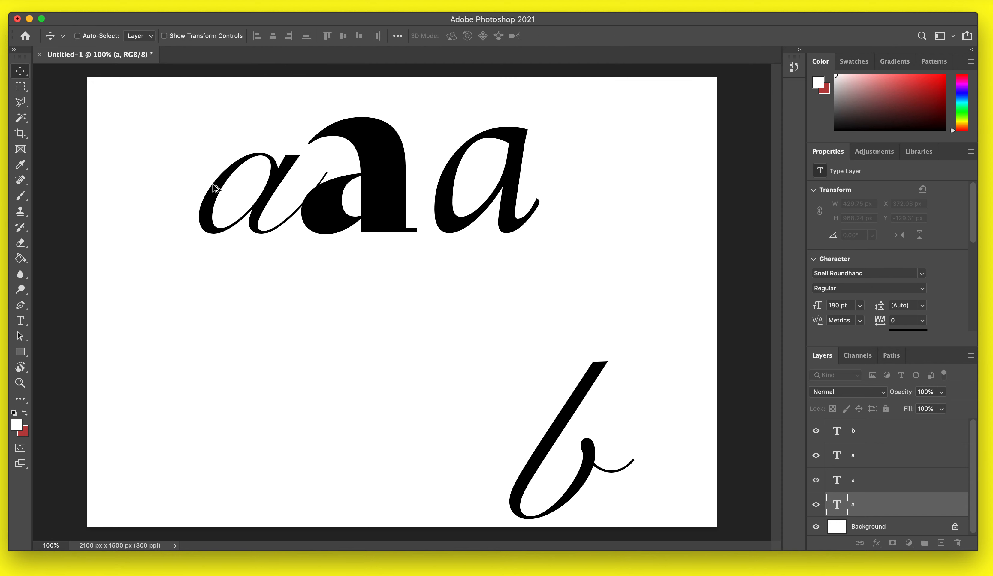
{"action": "left_click_drag", "start_coordinate": [209, 185], "coordinate": [176, 186]}
{"action": "key", "text": "super+z"}
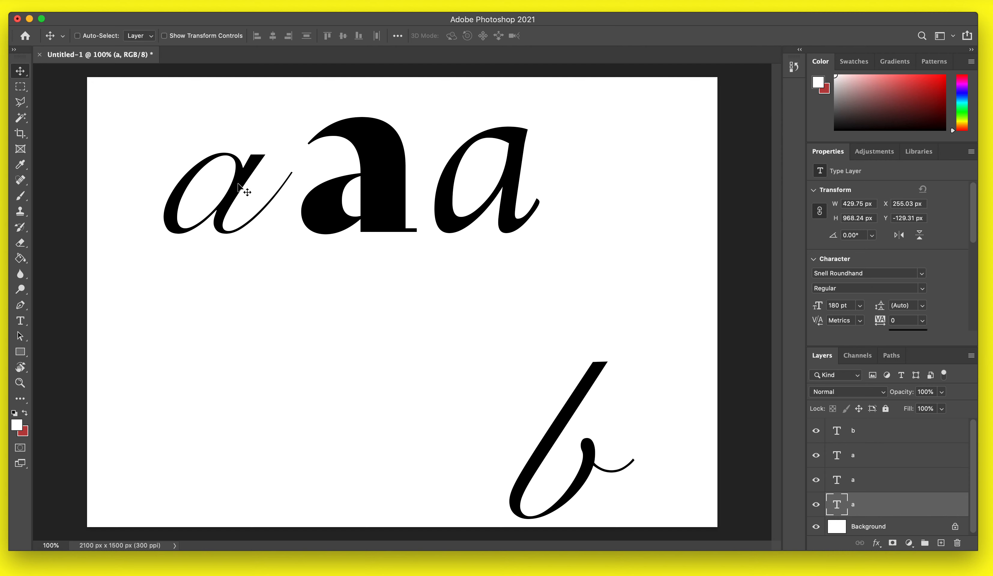
Open the History panel and scroll through its recent entries.
{"action": "left_click", "coordinate": [794, 67]}
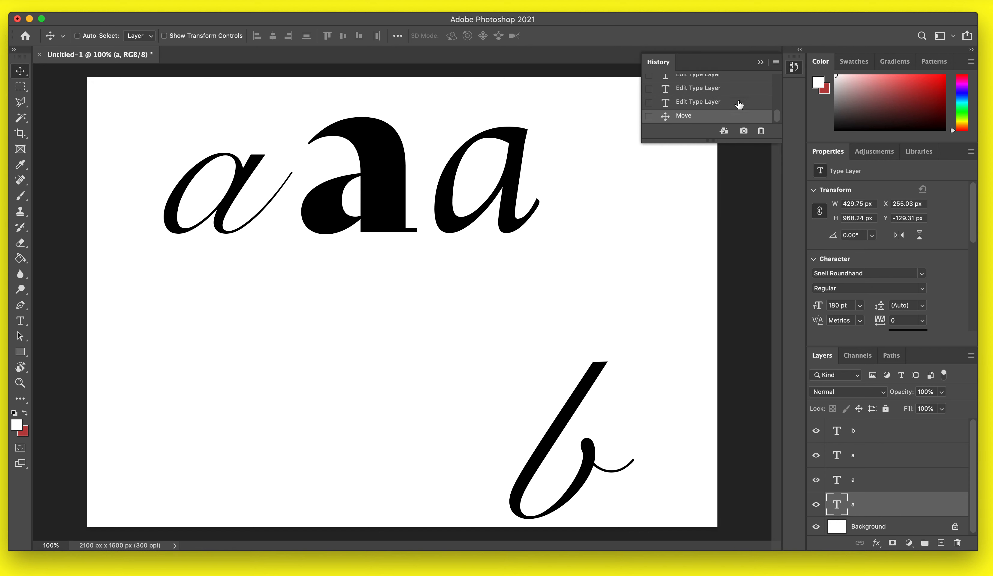
{"action": "scroll", "coordinate": [734, 108], "scroll_direction": "up", "scroll_amount": 2}
{"action": "scroll", "coordinate": [733, 108], "scroll_direction": "down", "scroll_amount": 1}
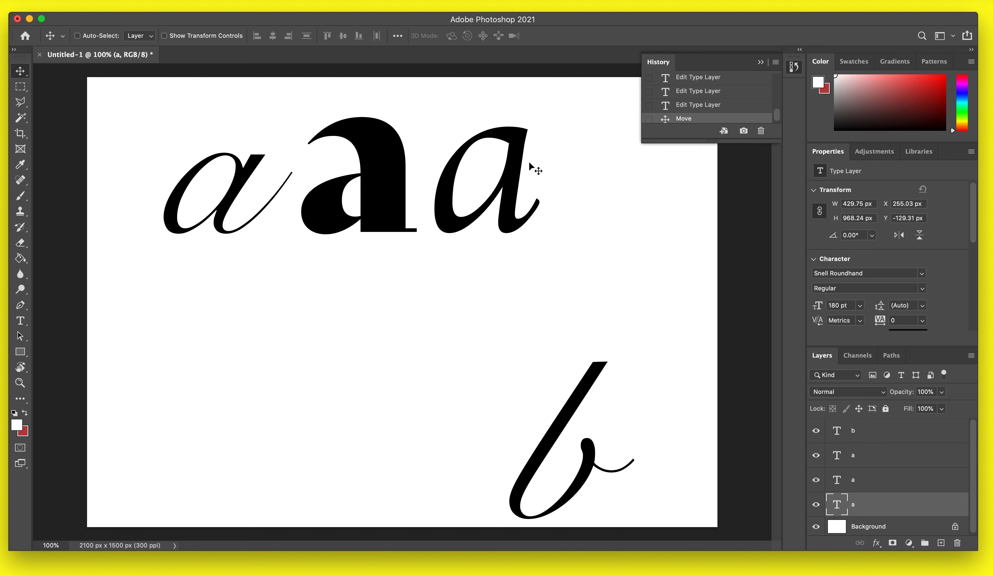
Select the rightmost a layer and hide it, then show it again.
{"action": "left_click", "coordinate": [515, 170], "text": "super"}
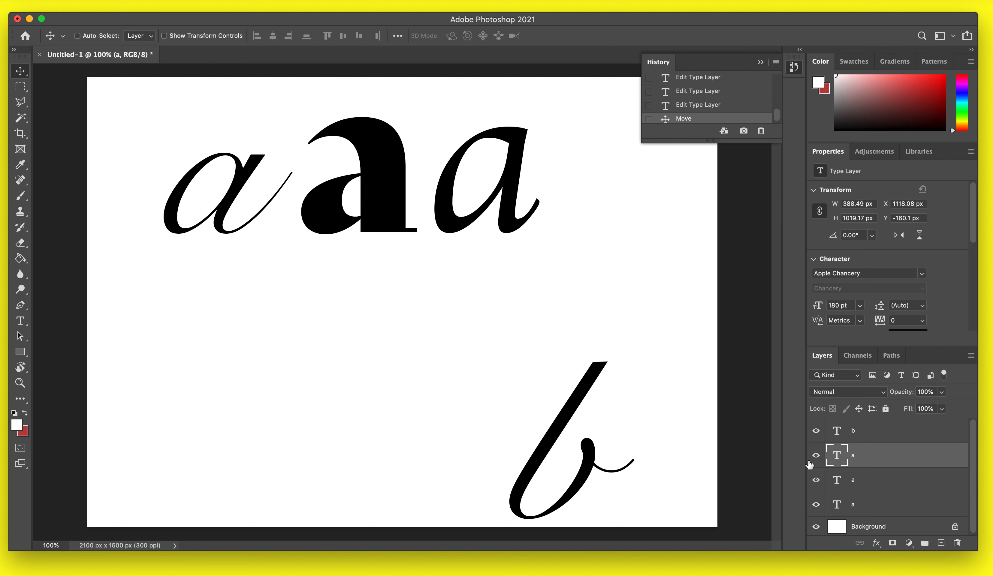
{"action": "left_click", "coordinate": [816, 455]}
{"action": "left_click", "coordinate": [816, 455]}
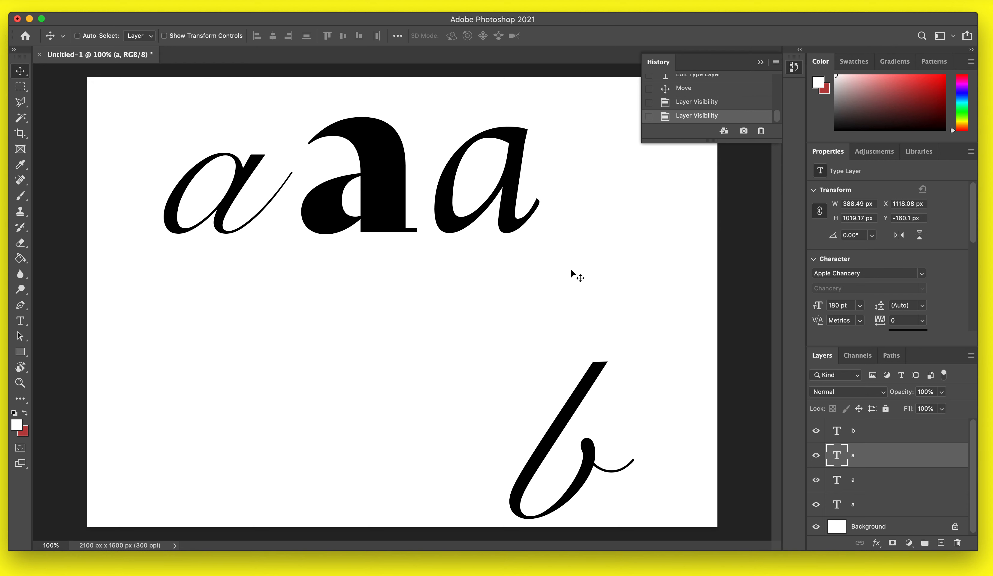